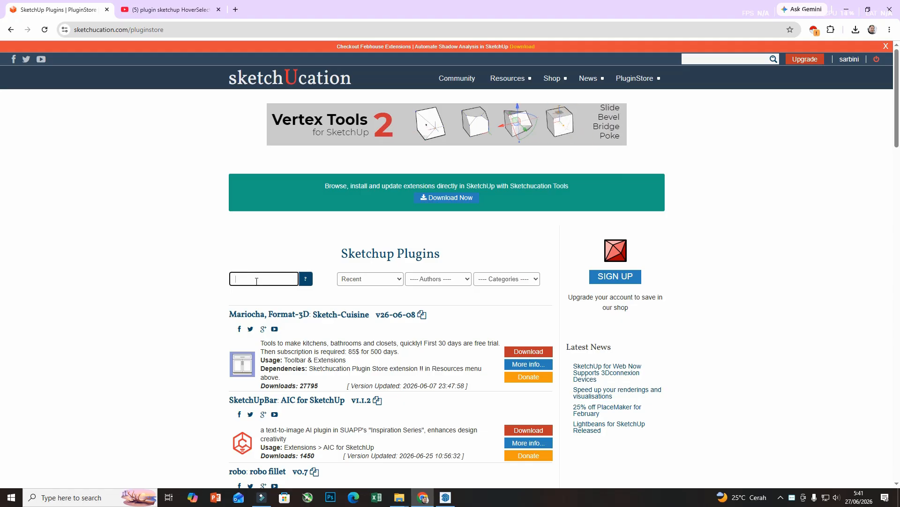
Search the plugin store for FredoCorner and open the plugin's detail page.
{"action": "type", "text": "FredoCorner"}
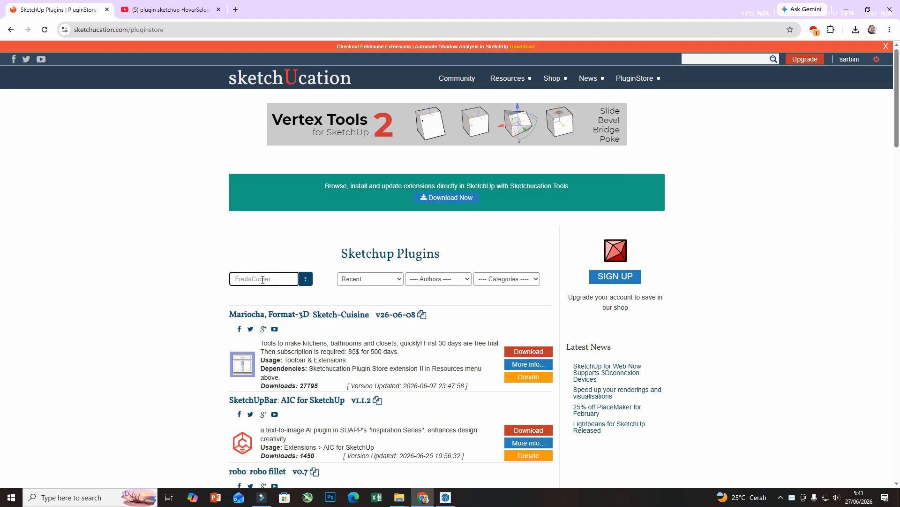
{"action": "left_click", "coordinate": [305, 279]}
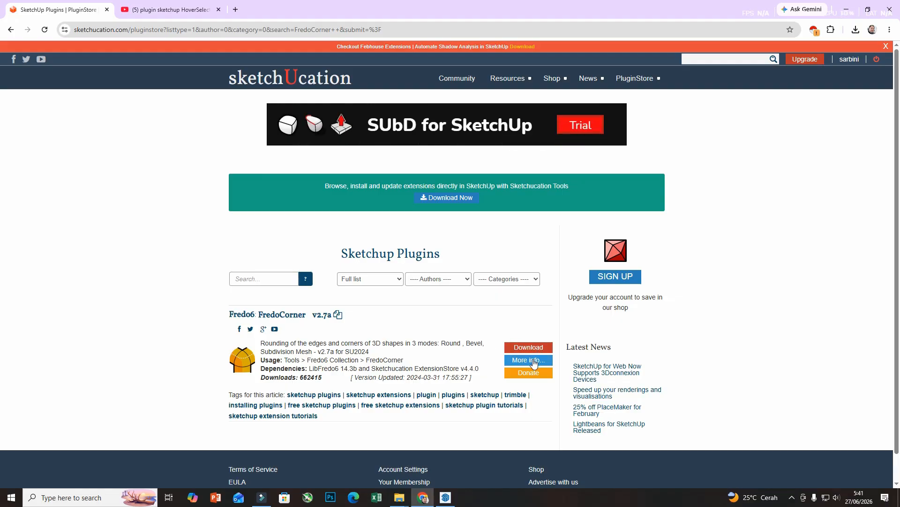
{"action": "left_click", "coordinate": [533, 360]}
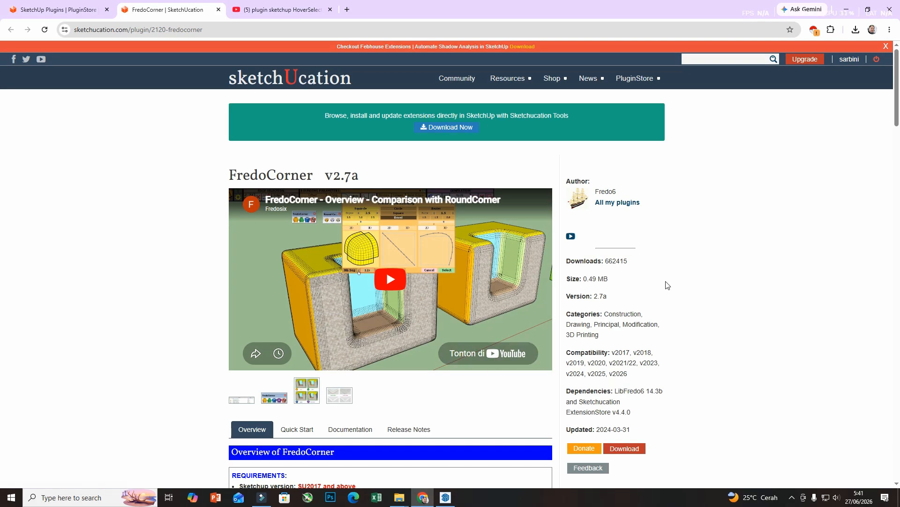
Check FredoCorner's compatibility and dependencies, and download the v2.7a plugin file, locating it in its folder.
{"action": "scroll", "coordinate": [668, 281], "scroll_direction": "down", "scroll_amount": 1}
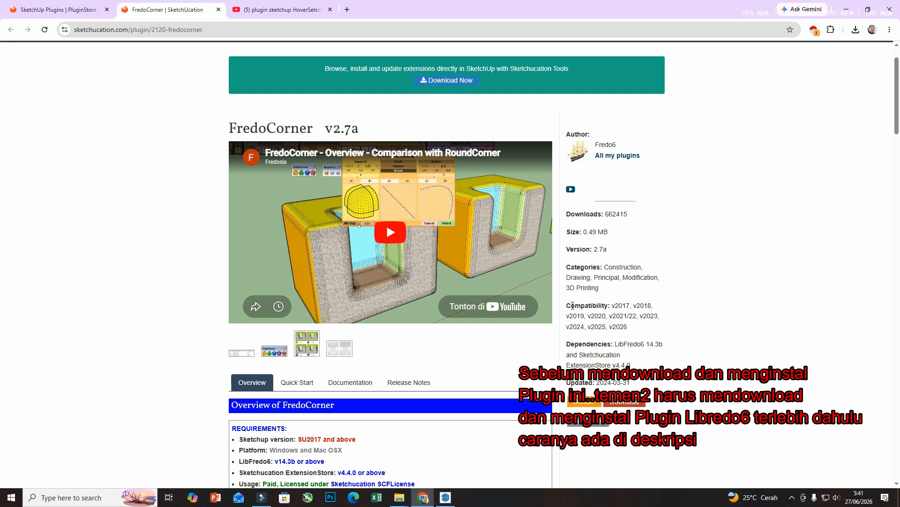
{"action": "left_click_drag", "start_coordinate": [568, 304], "coordinate": [630, 329]}
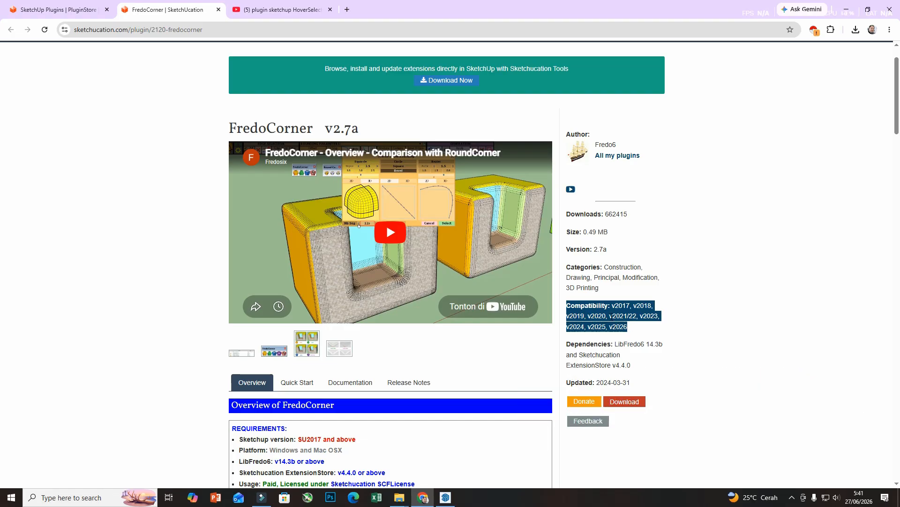
{"action": "scroll", "coordinate": [702, 345], "scroll_direction": "down", "scroll_amount": 2}
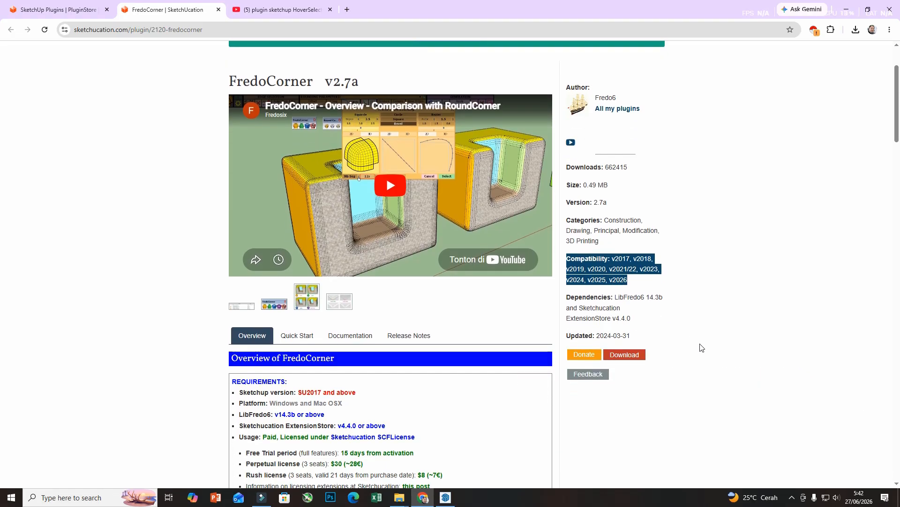
{"action": "left_click_drag", "start_coordinate": [617, 251], "coordinate": [636, 263]}
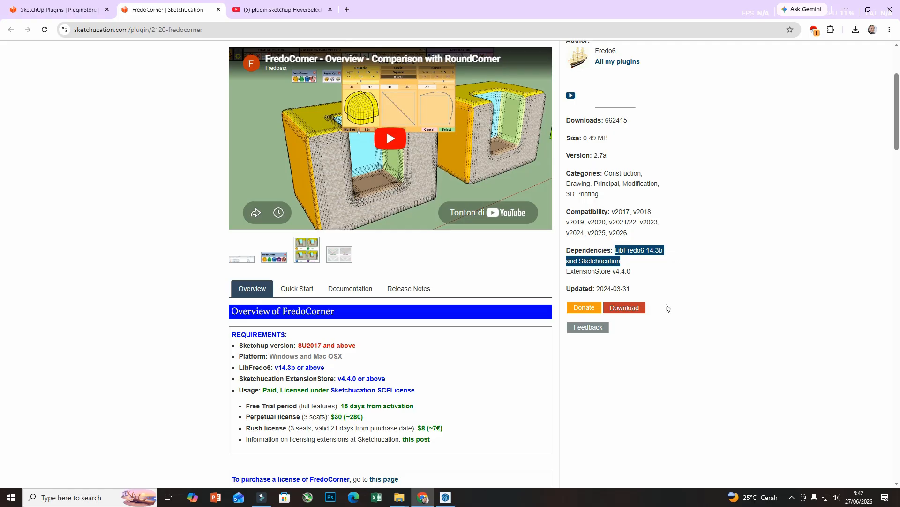
{"action": "left_click", "coordinate": [623, 314]}
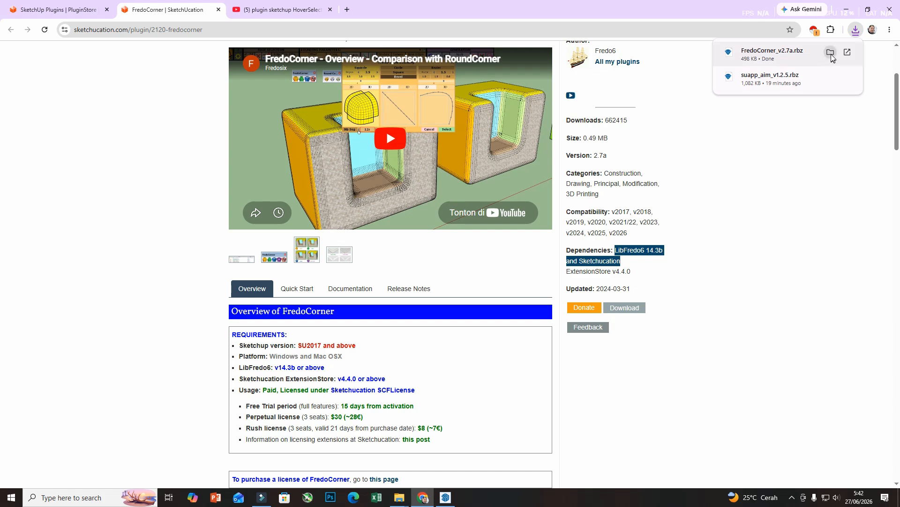
{"action": "left_click", "coordinate": [831, 55]}
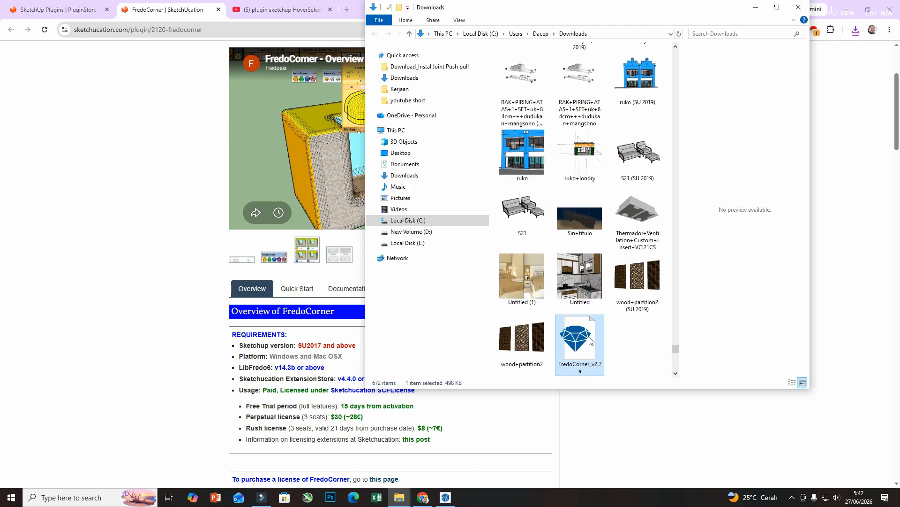
{"action": "left_click", "coordinate": [631, 428]}
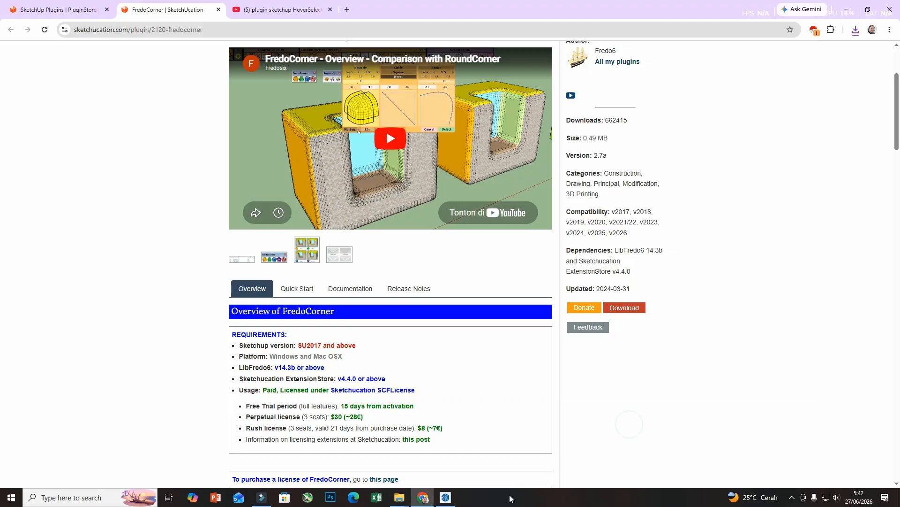
Switch to SketchUp and open the Extension Manager.
{"action": "left_click", "coordinate": [445, 498]}
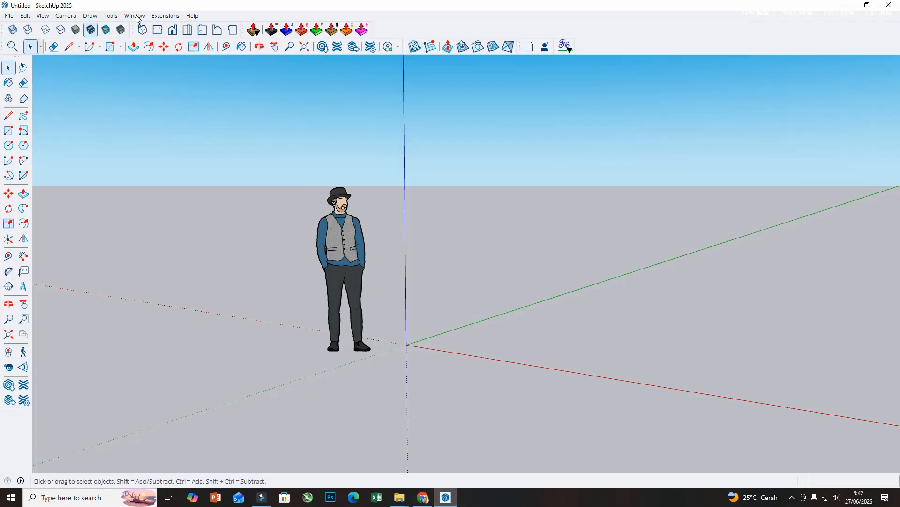
{"action": "left_click", "coordinate": [158, 16]}
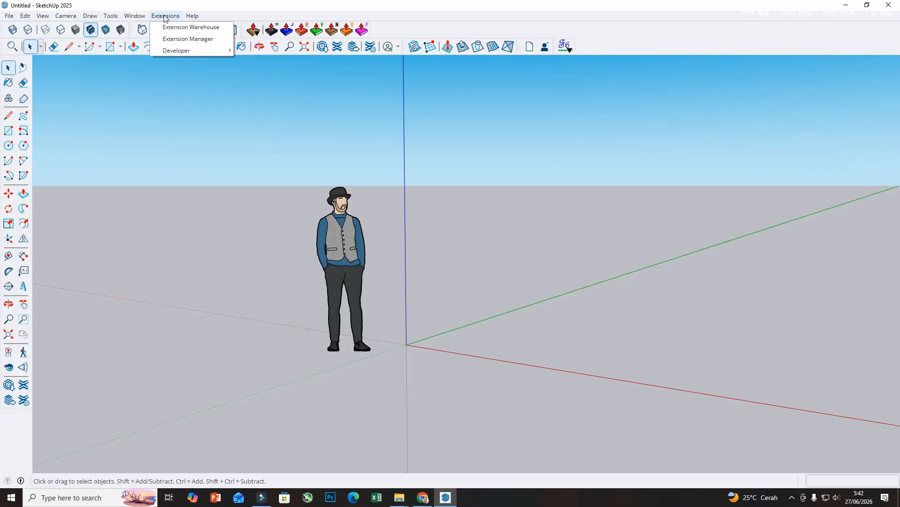
{"action": "left_click", "coordinate": [190, 39]}
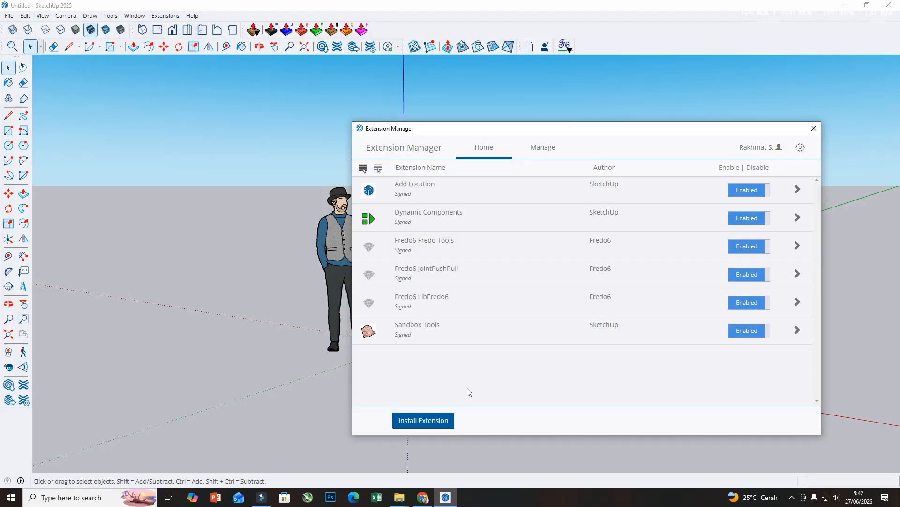
{"action": "left_click_drag", "start_coordinate": [440, 134], "coordinate": [331, 96]}
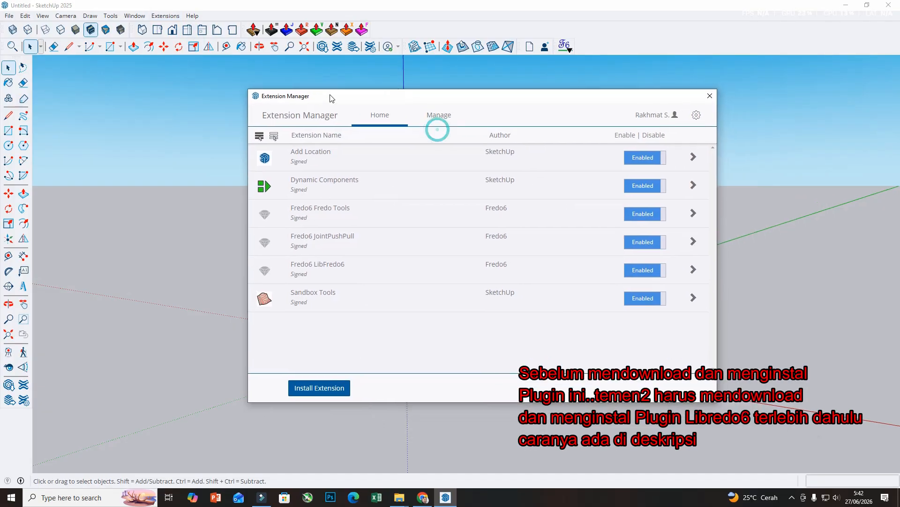
Install the FredoCorner_v2.7a extension from the Downloads folder and close the Extension Manager.
{"action": "left_click", "coordinate": [313, 383]}
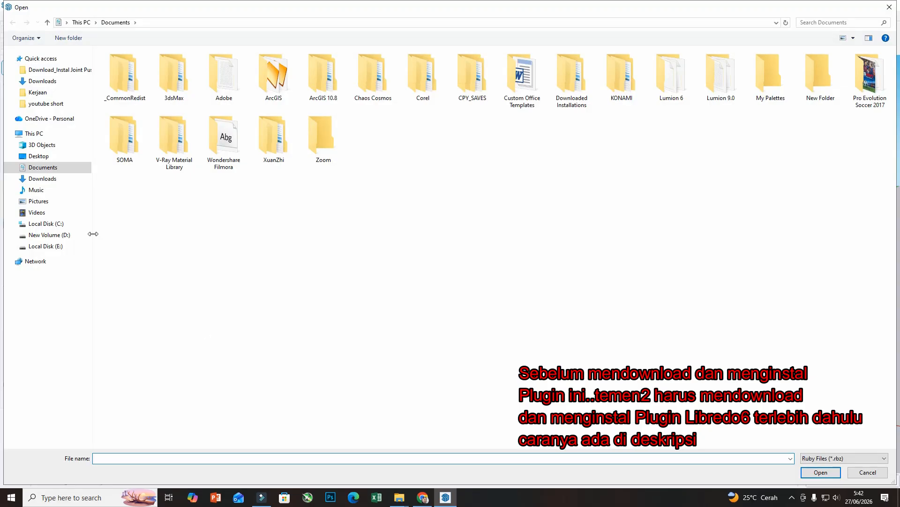
{"action": "left_click", "coordinate": [37, 180]}
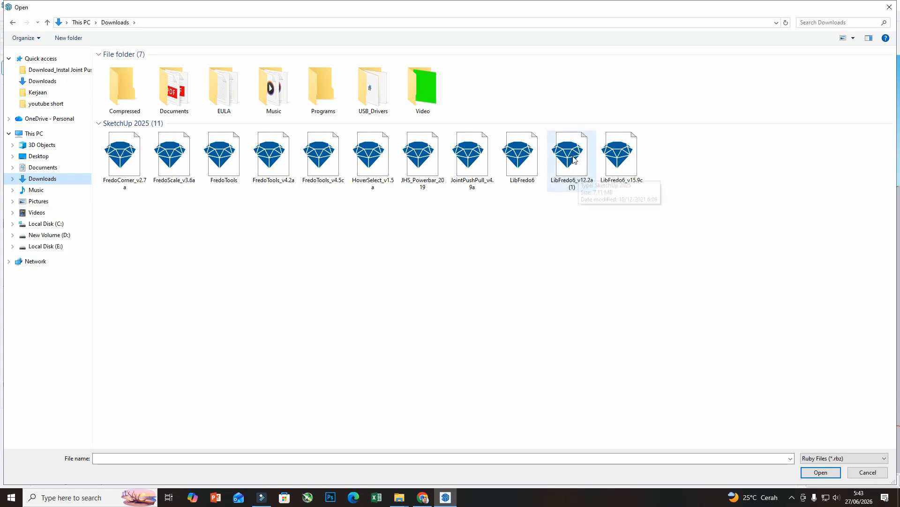
{"action": "left_click", "coordinate": [623, 176]}
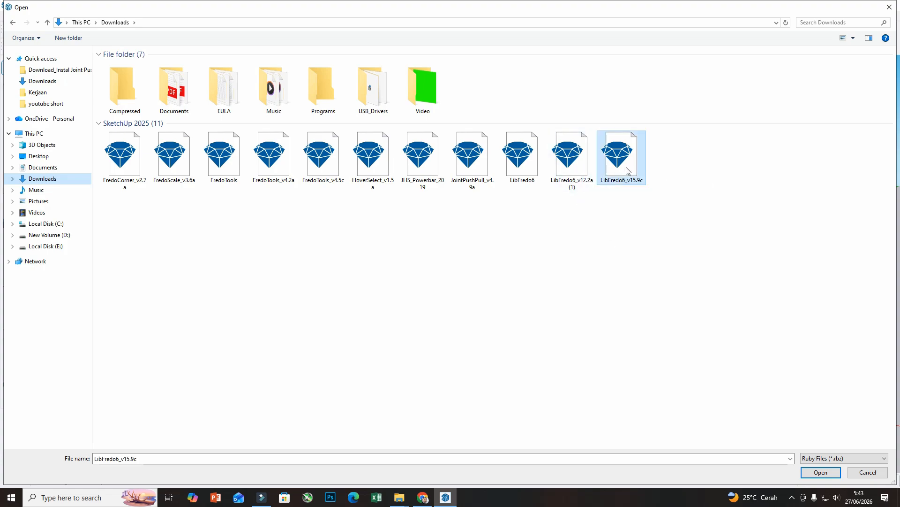
{"action": "left_click", "coordinate": [821, 473]}
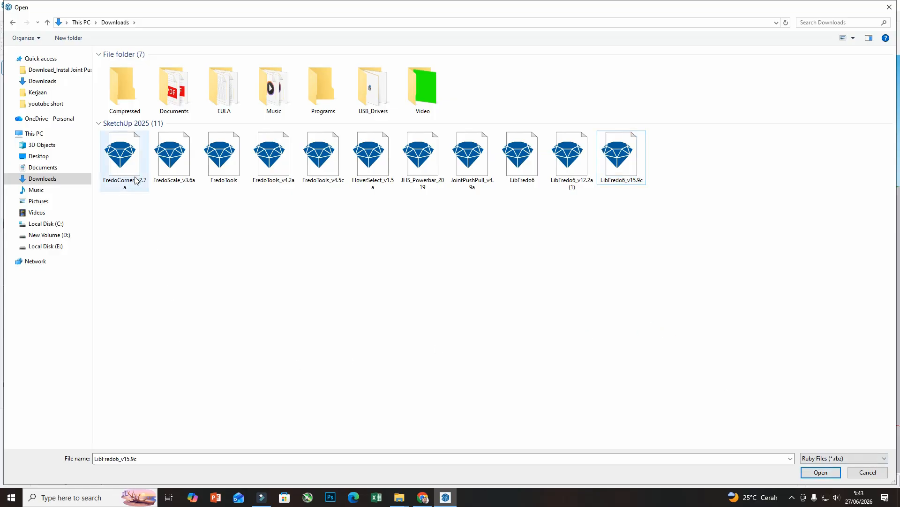
{"action": "left_click", "coordinate": [129, 163]}
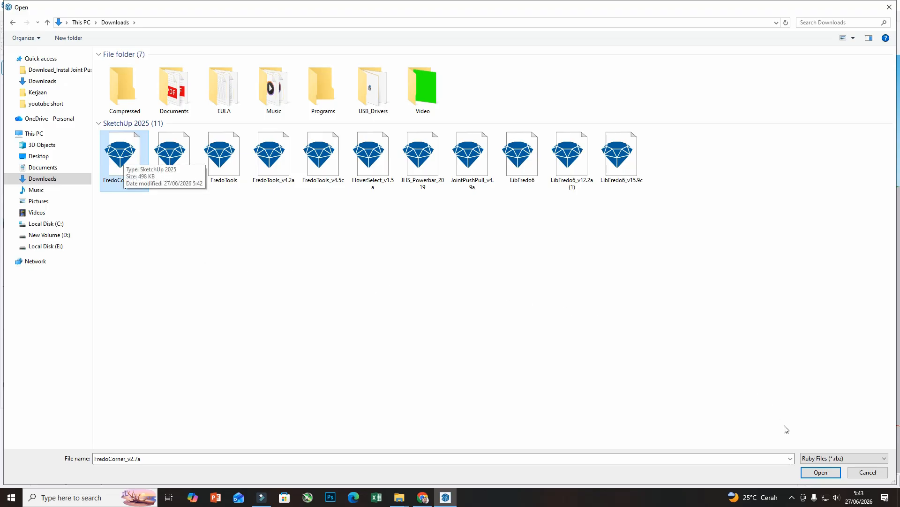
{"action": "left_click", "coordinate": [821, 472]}
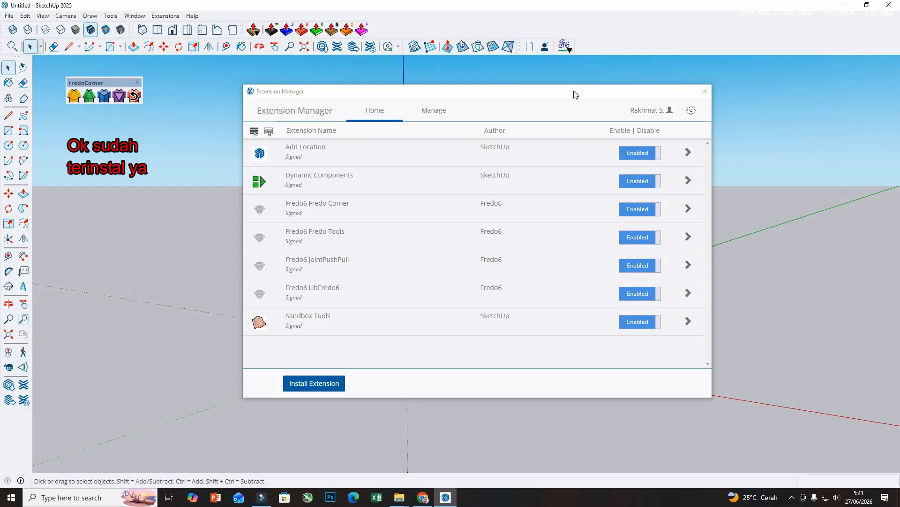
{"action": "left_click", "coordinate": [705, 91]}
Move the FredoCorner toolbar further into the drawing area and delete the human figure from the model.
{"action": "left_click_drag", "start_coordinate": [113, 80], "coordinate": [519, 136]}
{"action": "left_click", "coordinate": [342, 212]}
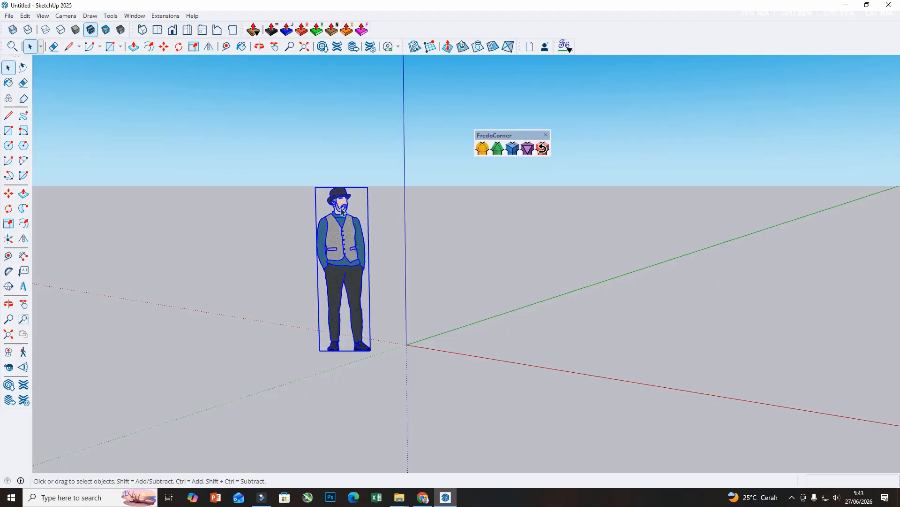
{"action": "key", "text": "Delete"}
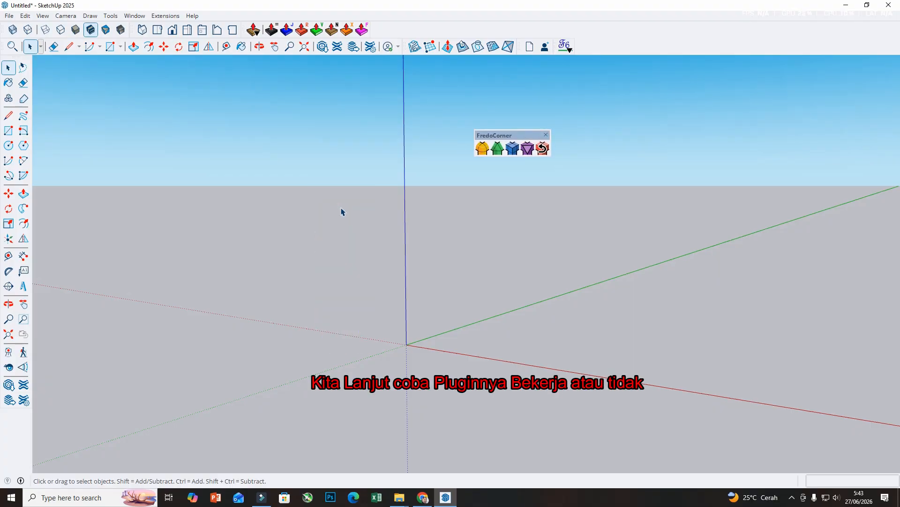
Draw a rectangle about 2.69 m by 2.51 m on the ground, centred on the origin.
{"action": "left_click", "coordinate": [8, 131]}
{"action": "left_click", "coordinate": [406, 345]}
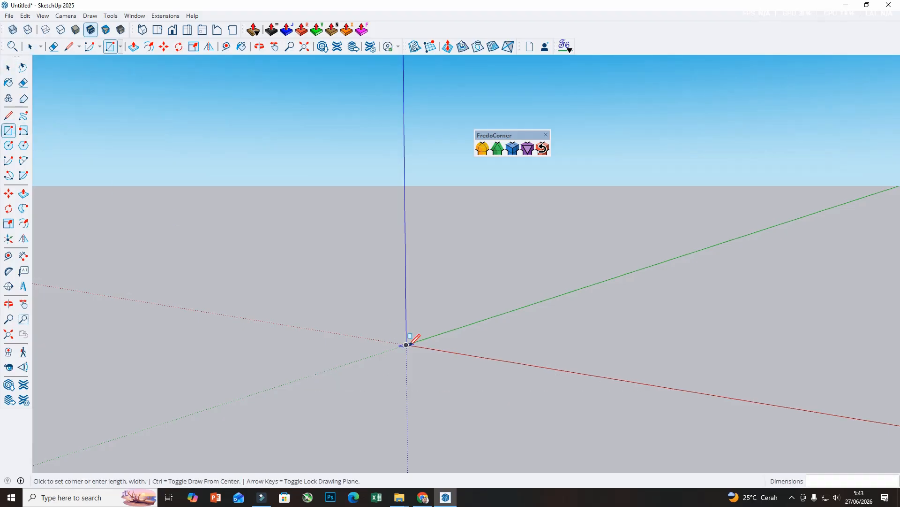
{"action": "left_click", "coordinate": [556, 338]}
Push/Pull the ground rectangle upward into a tall box.
{"action": "middle_click_drag", "start_coordinate": [91, 241], "coordinate": [151, 290]}
{"action": "left_click", "coordinate": [23, 193]}
{"action": "left_click", "coordinate": [362, 358]}
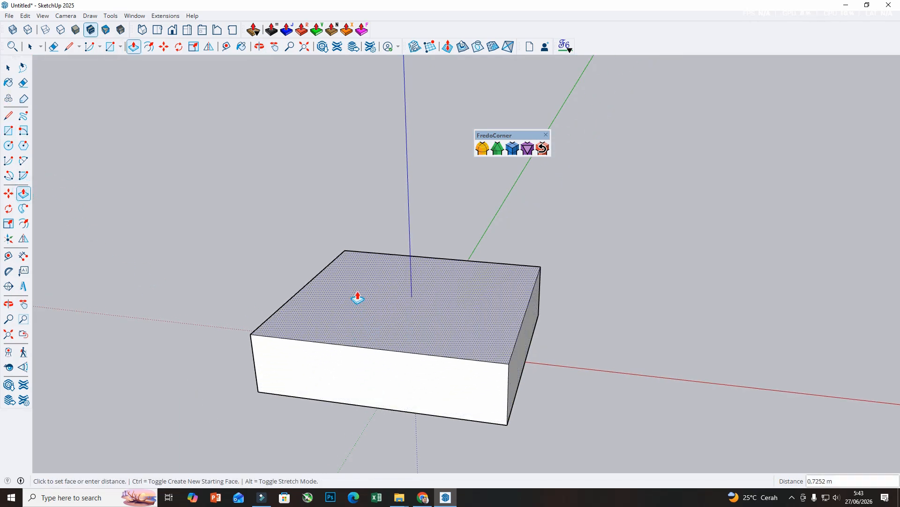
{"action": "left_click", "coordinate": [339, 211]}
{"action": "middle_click_drag", "start_coordinate": [339, 211], "coordinate": [474, 304]}
{"action": "left_click", "coordinate": [426, 249]}
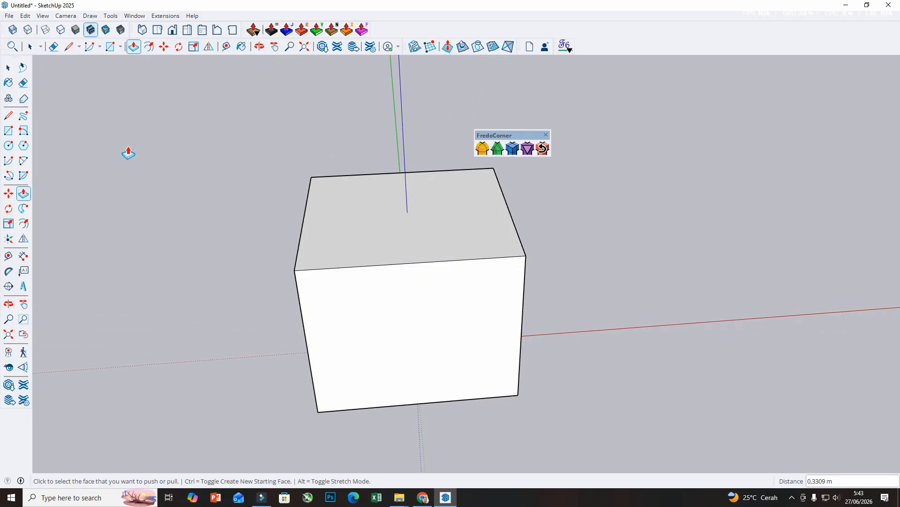
Draw a rectangle about 1.65 m by 1.89 m in the top face's plane, centred on the midpoint of its front edge.
{"action": "left_click", "coordinate": [8, 130]}
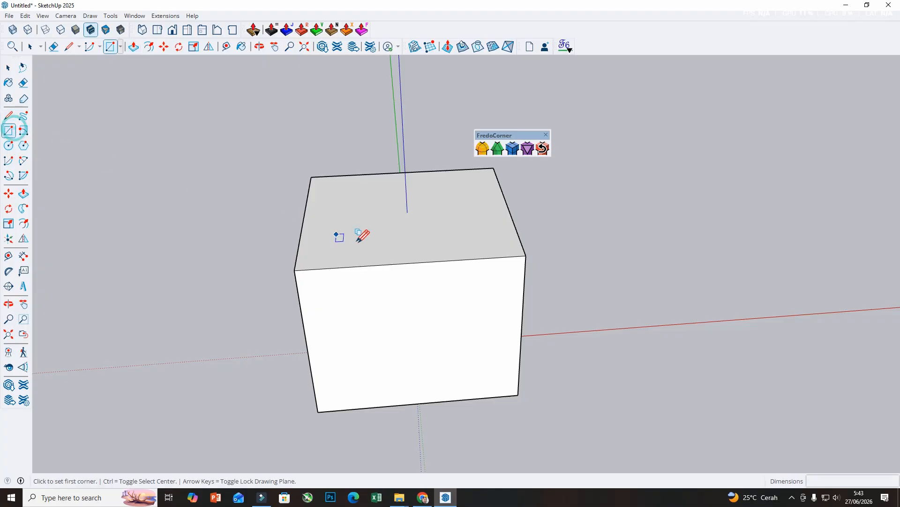
{"action": "key", "text": "ctrl"}
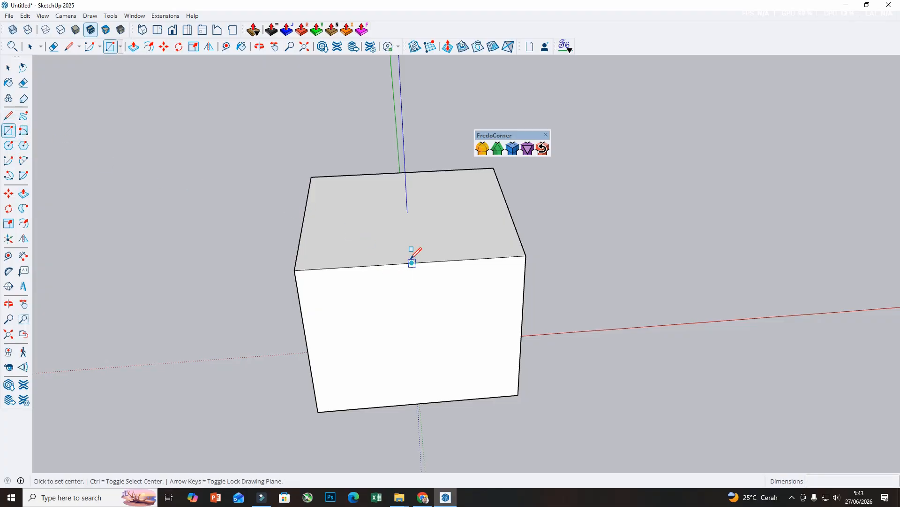
{"action": "left_click", "coordinate": [412, 263]}
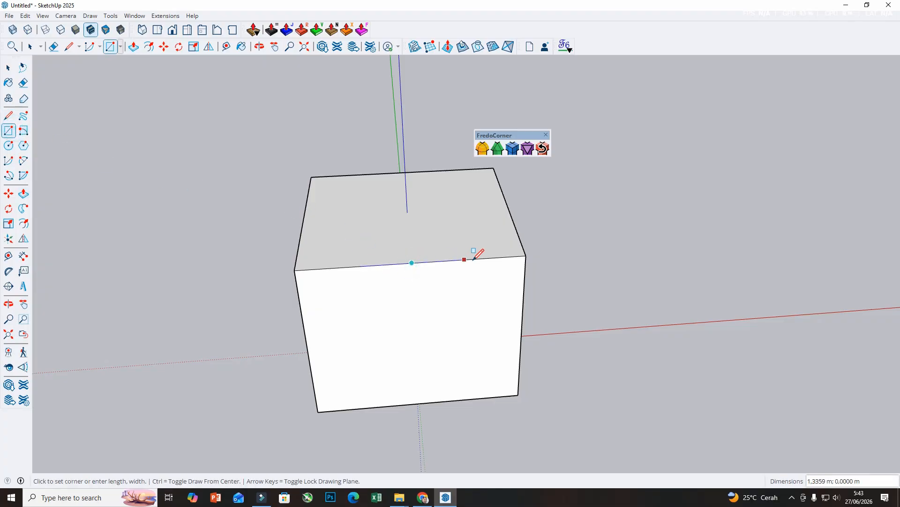
{"action": "left_click", "coordinate": [473, 220]}
Erase the rectangle edges that extend beyond the front of the box.
{"action": "left_click", "coordinate": [23, 82]}
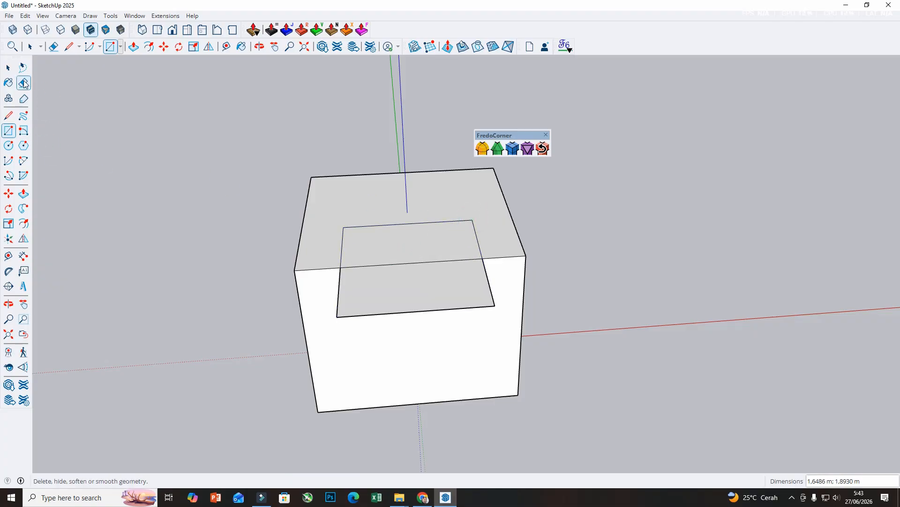
{"action": "left_click_drag", "start_coordinate": [329, 284], "coordinate": [381, 308]}
{"action": "left_click_drag", "start_coordinate": [495, 300], "coordinate": [492, 307]}
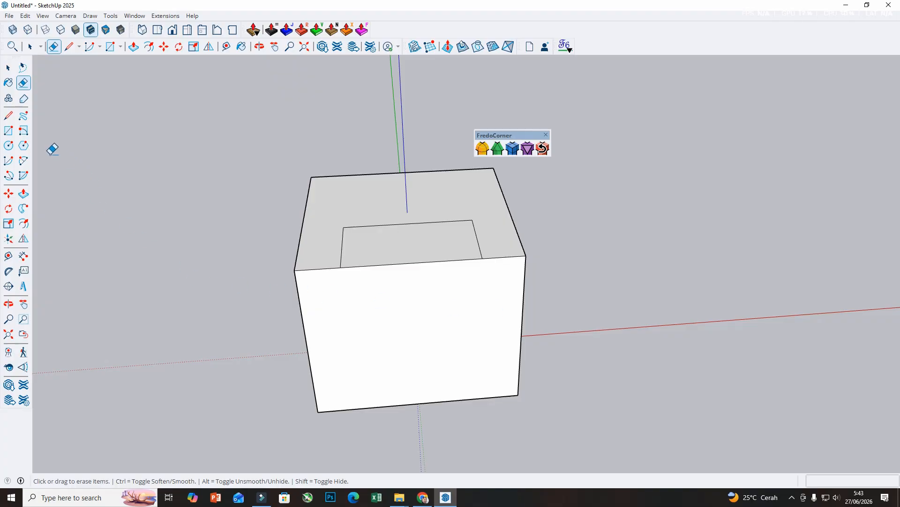
Push/Pull the small rectangle down into the box to cut a deep recess open at the front.
{"action": "left_click", "coordinate": [24, 193]}
{"action": "left_click", "coordinate": [401, 258]}
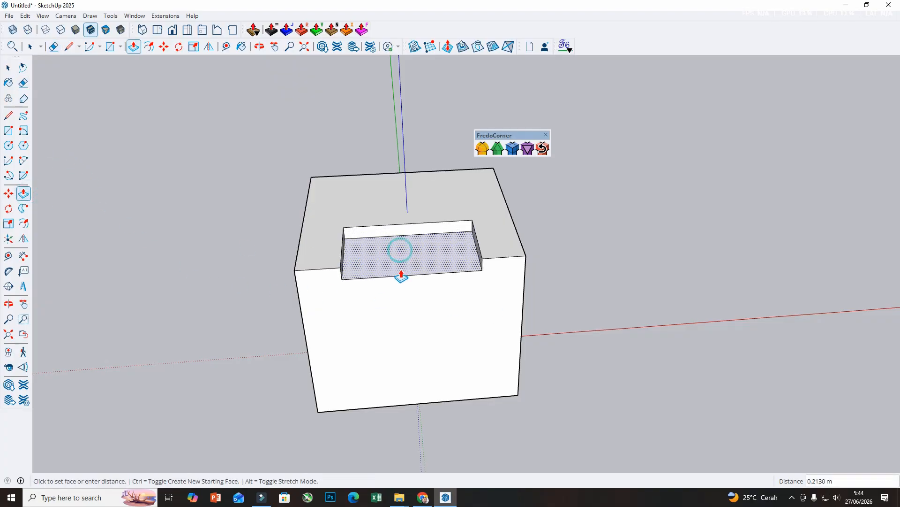
{"action": "left_click", "coordinate": [402, 313]}
{"action": "middle_click_drag", "start_coordinate": [402, 313], "coordinate": [447, 284]}
{"action": "left_click", "coordinate": [441, 294]}
{"action": "left_click", "coordinate": [454, 327]}
Select the entire notched box with all its connected faces and edges.
{"action": "left_click", "coordinate": [8, 68]}
{"action": "scroll", "coordinate": [184, 227], "scroll_direction": "down", "scroll_amount": 2}
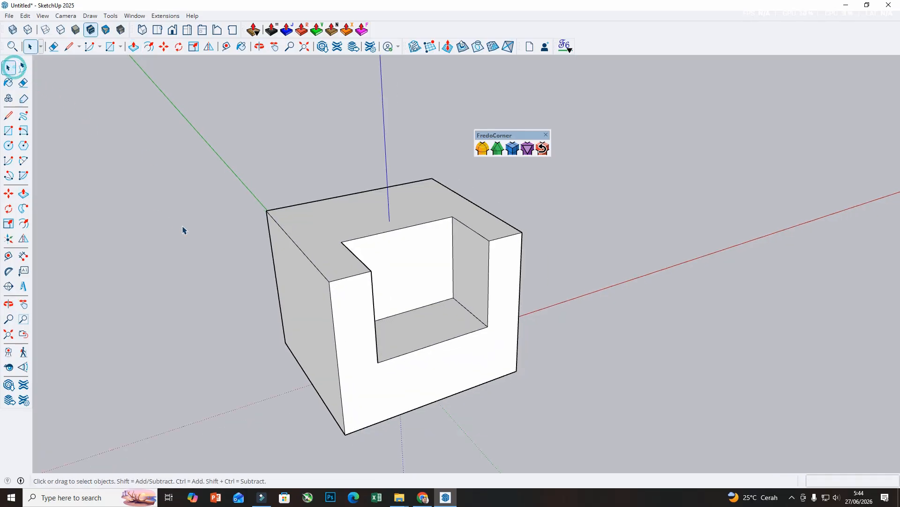
{"action": "triple_click", "coordinate": [333, 224]}
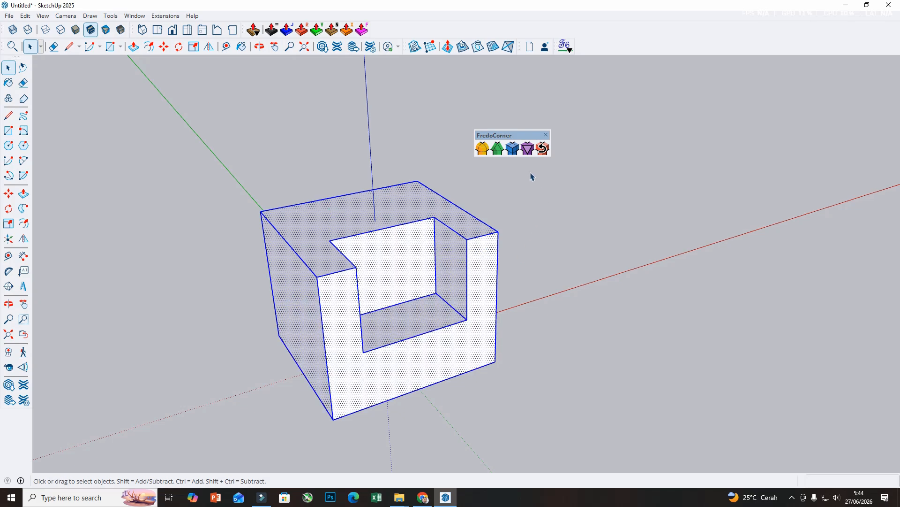
Preview FredoCorner's Bevel and subdivision mesh on the selected box, leaving each without generating geometry.
{"action": "left_click", "coordinate": [481, 146]}
{"action": "left_click", "coordinate": [494, 152]}
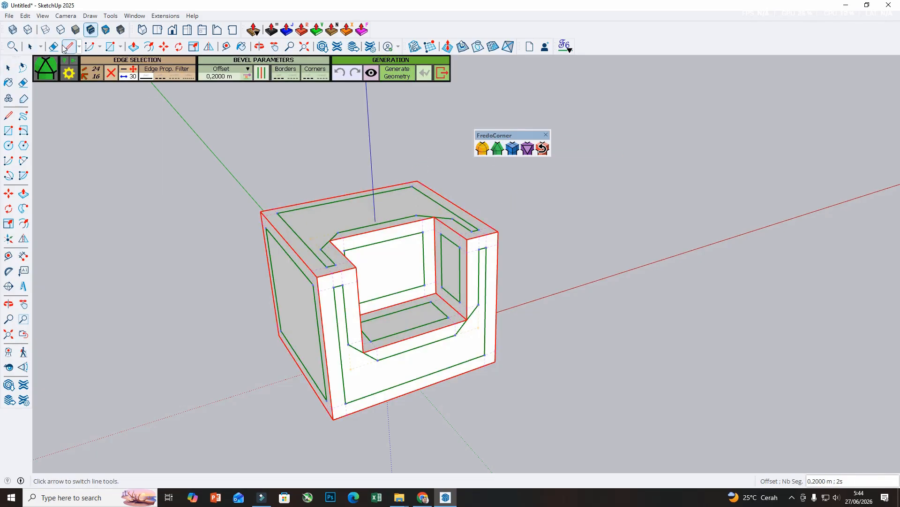
{"action": "left_click", "coordinate": [12, 66]}
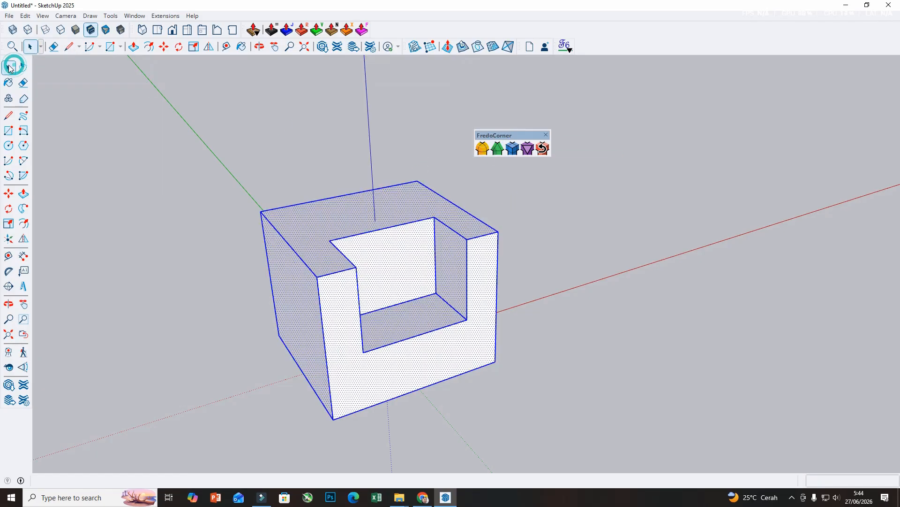
{"action": "left_click", "coordinate": [512, 149]}
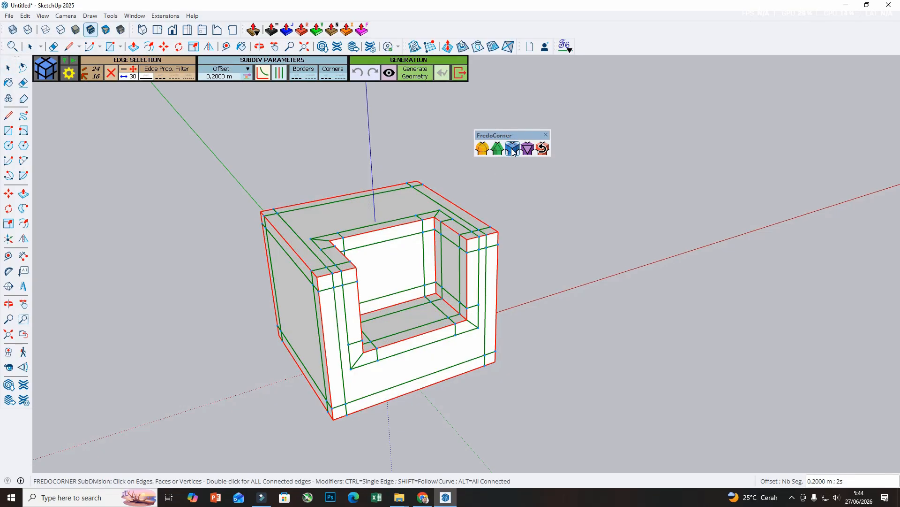
{"action": "left_click", "coordinate": [11, 68]}
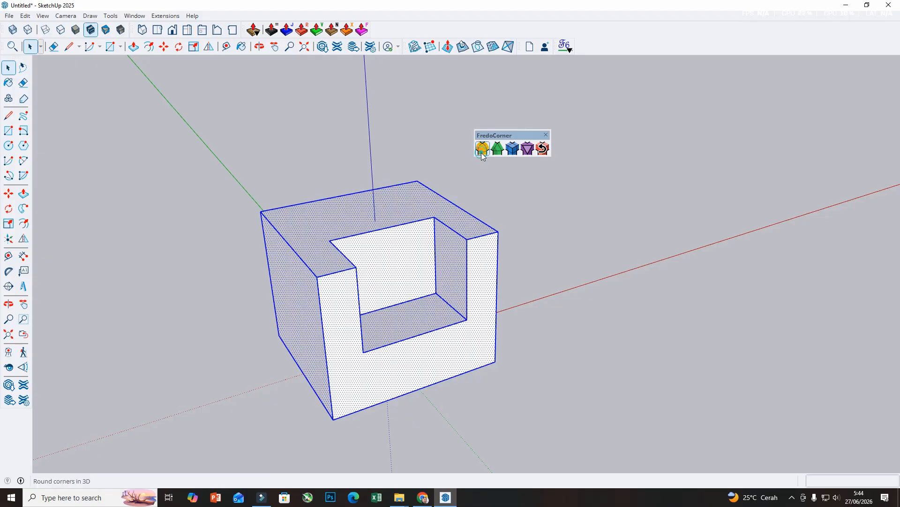
Start FredoCorner's 3D corner rounding on the selected box and set the offset to 0.1 m.
{"action": "left_click", "coordinate": [482, 152]}
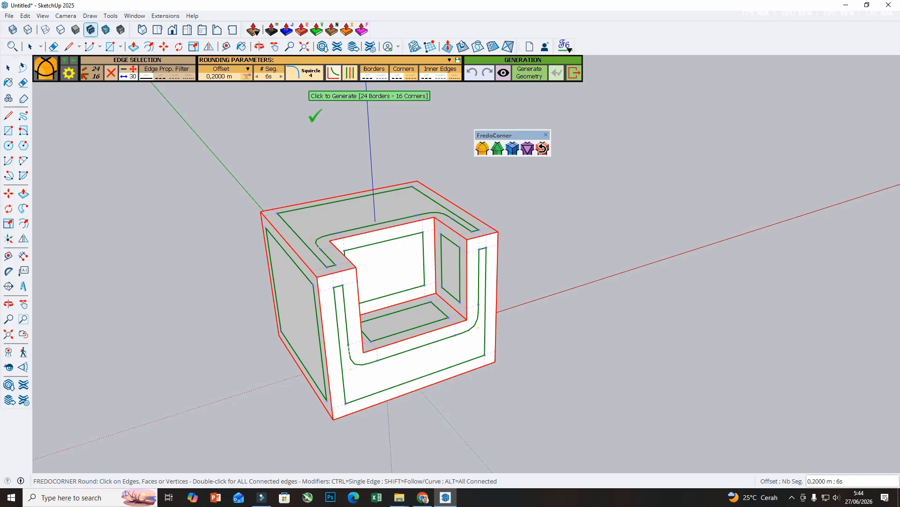
{"action": "left_click", "coordinate": [230, 80]}
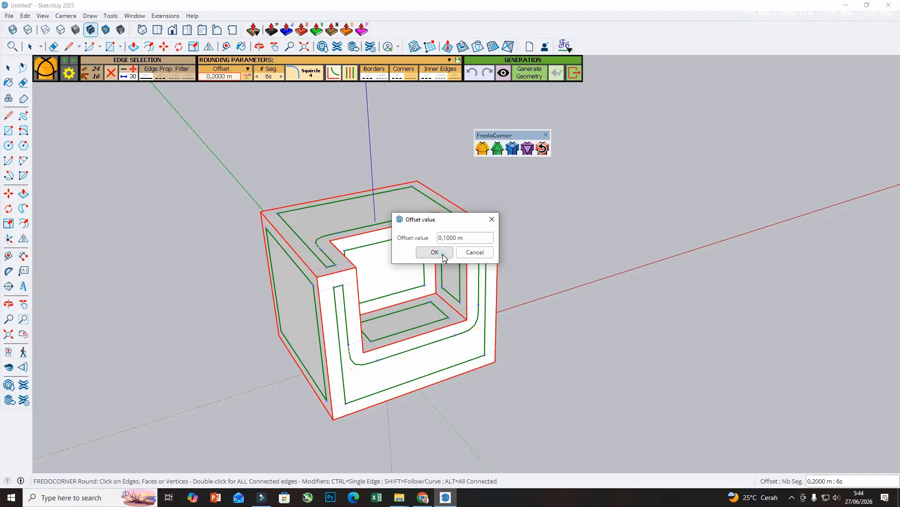
{"action": "left_click", "coordinate": [435, 253]}
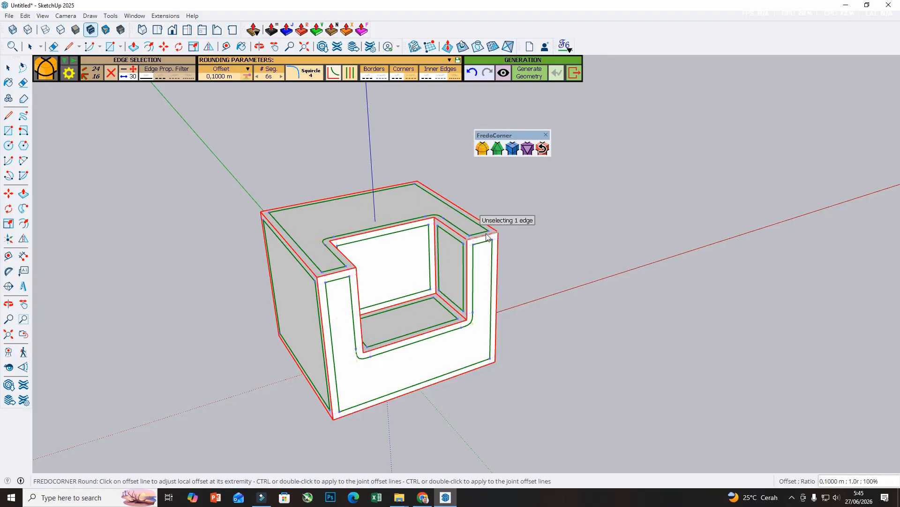
Review the Squircle, Circle and Bezier rounding profile options and close them without selecting a different one.
{"action": "left_click", "coordinate": [304, 73]}
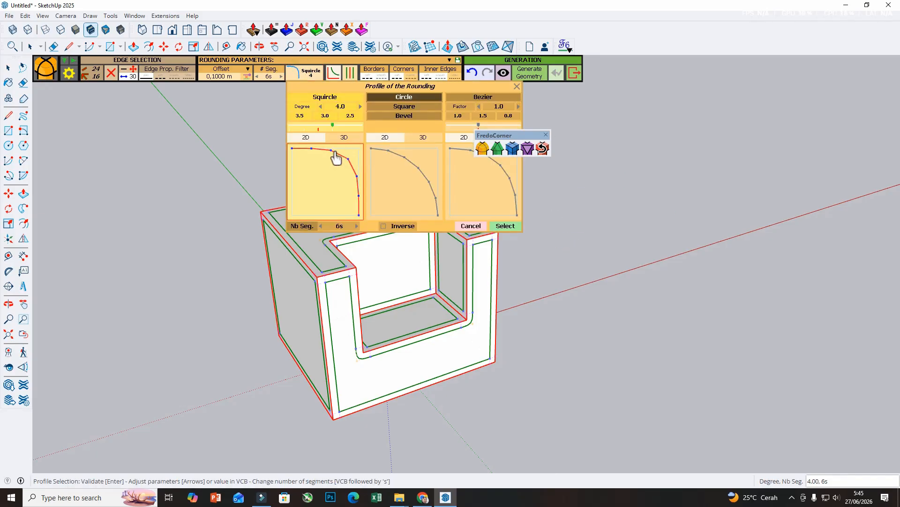
{"action": "mouse_move", "coordinate": [333, 126]}
{"action": "mouse_move", "coordinate": [325, 126]}
{"action": "left_mouse_down"}
{"action": "mouse_move", "coordinate": [302, 127]}
{"action": "mouse_move", "coordinate": [330, 129]}
{"action": "left_mouse_up"}
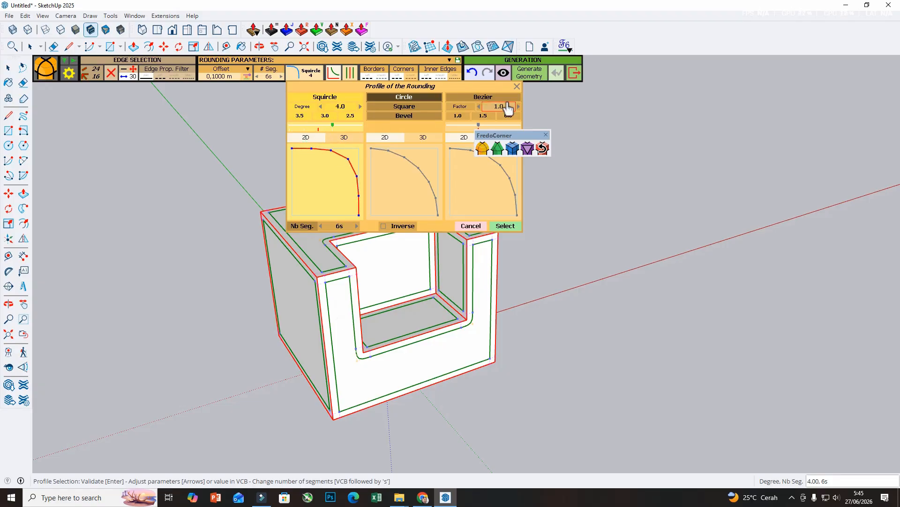
{"action": "left_click", "coordinate": [517, 86]}
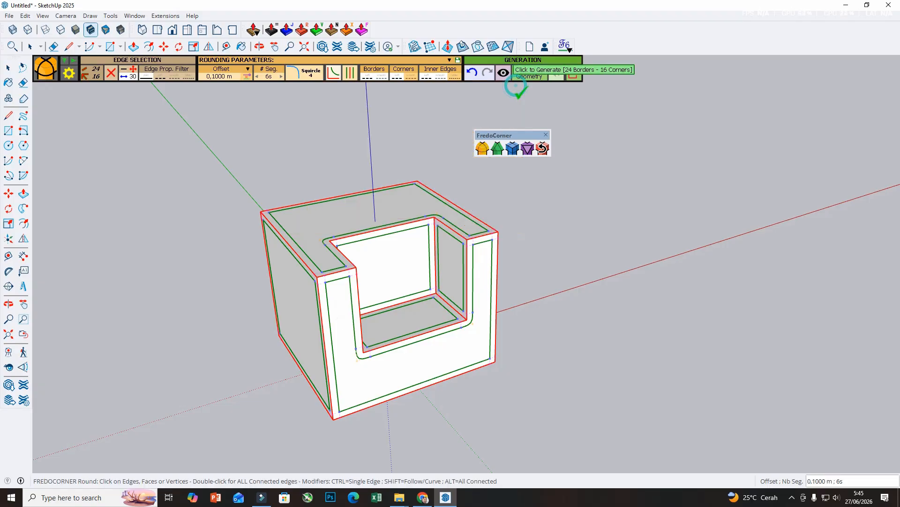
Generate the rounded geometry on all selected edges and corners of the notched box.
{"action": "left_click", "coordinate": [548, 206]}
{"action": "middle_click_drag", "start_coordinate": [545, 207], "coordinate": [316, 218]}
{"action": "scroll", "coordinate": [333, 185], "scroll_direction": "up", "scroll_amount": 5}
{"action": "middle_click_drag", "start_coordinate": [333, 182], "coordinate": [383, 217]}
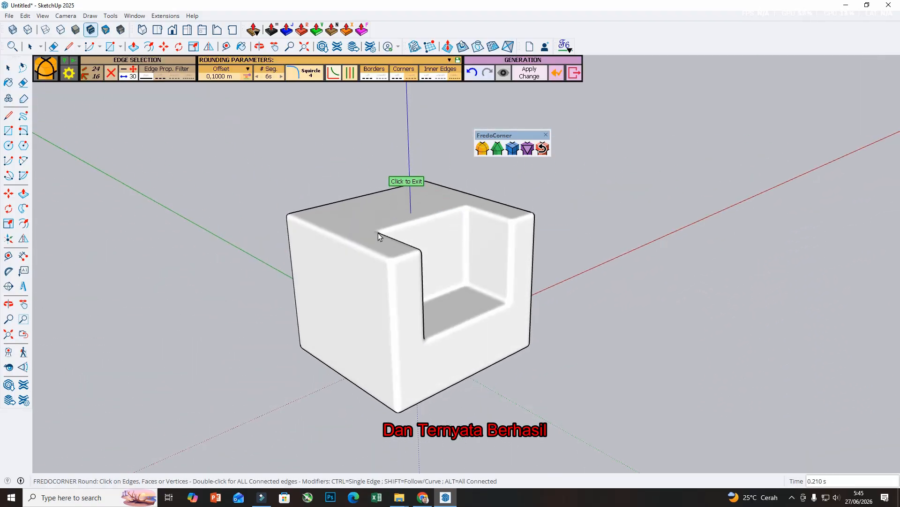
Show the hidden geometry and examine the segment lines along the box's rounded edges and corners.
{"action": "left_click", "coordinate": [47, 17]}
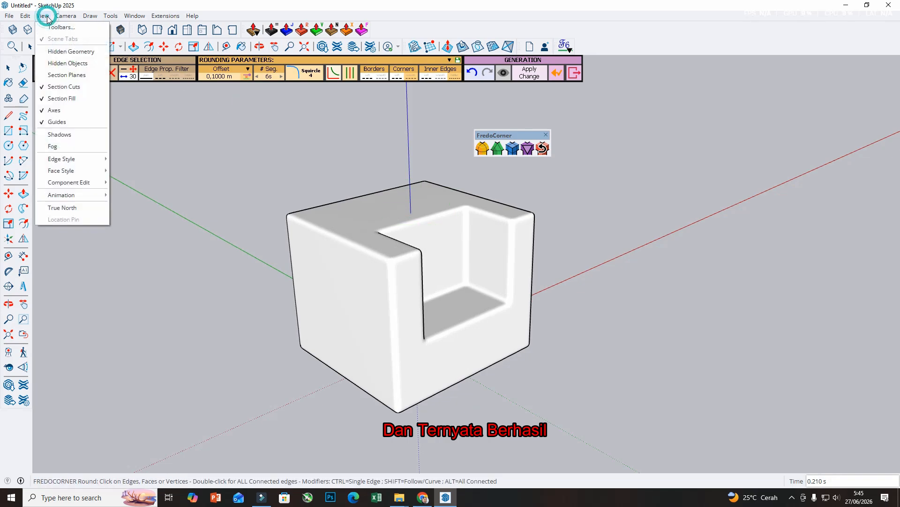
{"action": "left_click", "coordinate": [61, 51]}
{"action": "scroll", "coordinate": [402, 209], "scroll_direction": "up", "scroll_amount": 4}
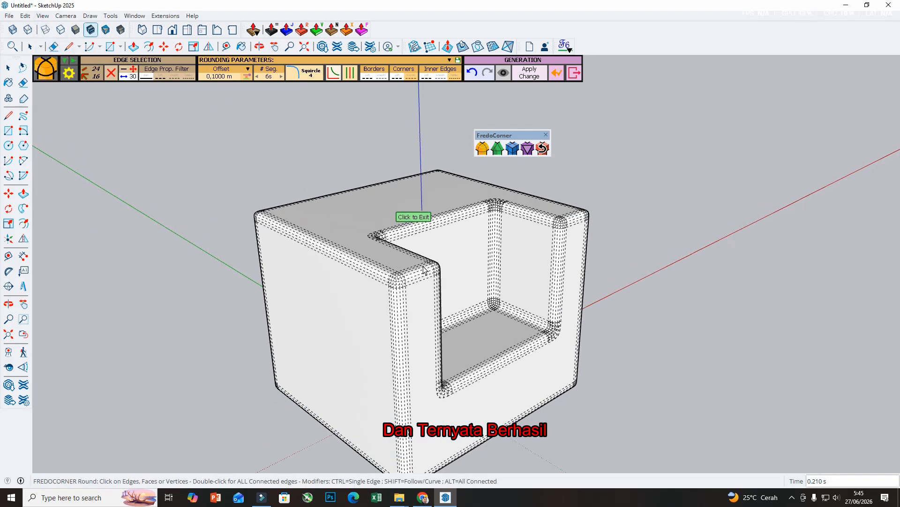
{"action": "scroll", "coordinate": [413, 285], "scroll_direction": "up", "scroll_amount": 2}
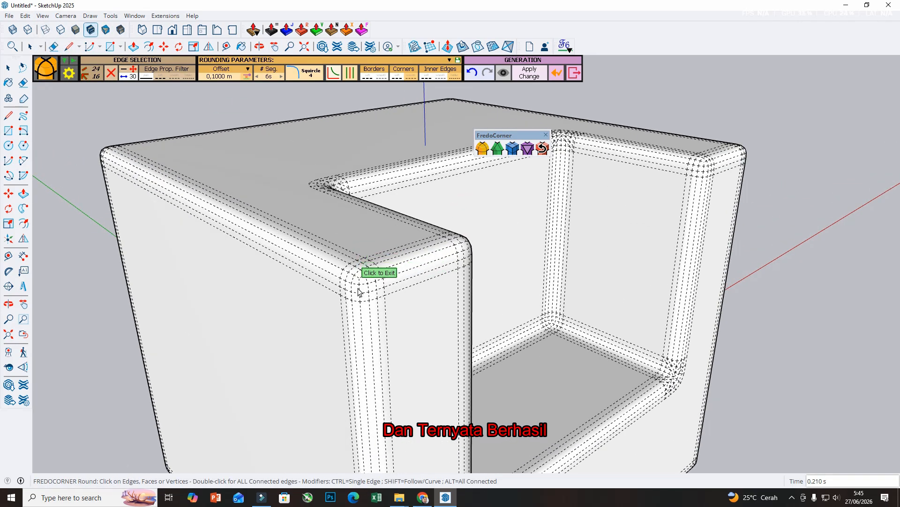
{"action": "scroll", "coordinate": [362, 287], "scroll_direction": "up", "scroll_amount": 2}
{"action": "scroll", "coordinate": [358, 290], "scroll_direction": "down", "scroll_amount": 6}
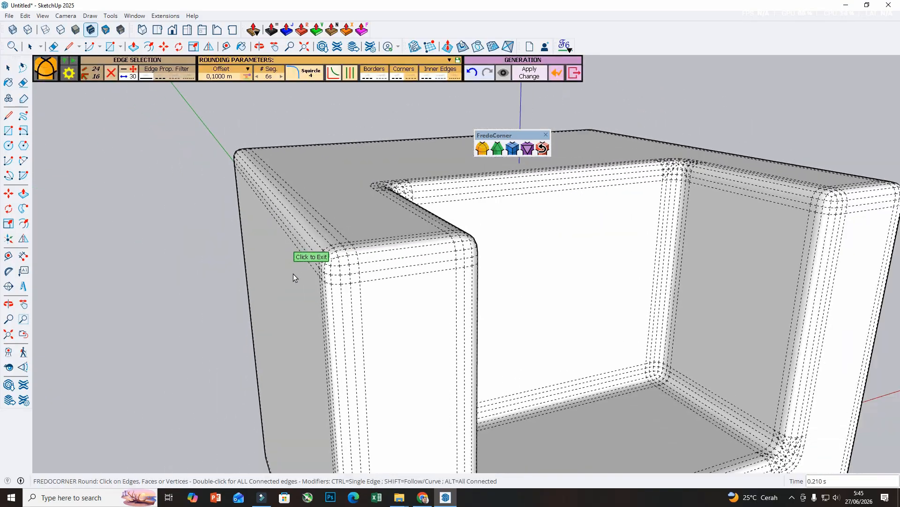
{"action": "scroll", "coordinate": [424, 271], "scroll_direction": "down", "scroll_amount": 3}
{"action": "middle_click_drag", "start_coordinate": [352, 213], "coordinate": [515, 304]}
{"action": "middle_click_drag", "start_coordinate": [507, 378], "coordinate": [515, 353]}
{"action": "scroll", "coordinate": [488, 252], "scroll_direction": "up", "scroll_amount": 1}
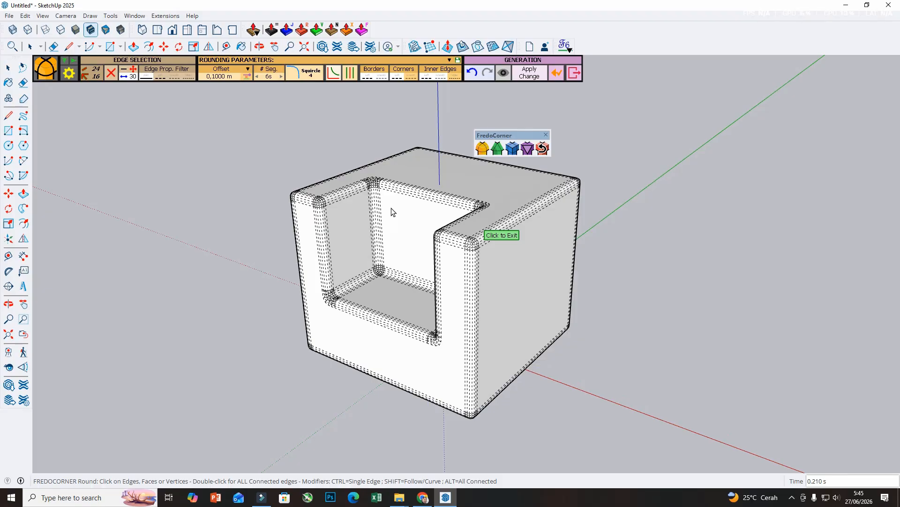
Exit the rounding tool and turn off the hidden geometry display.
{"action": "left_click", "coordinate": [8, 69]}
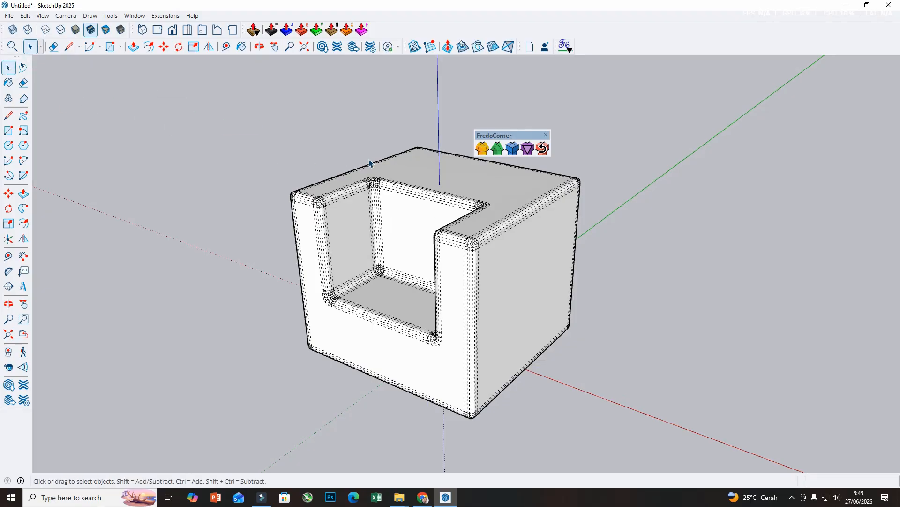
{"action": "left_click", "coordinate": [50, 15]}
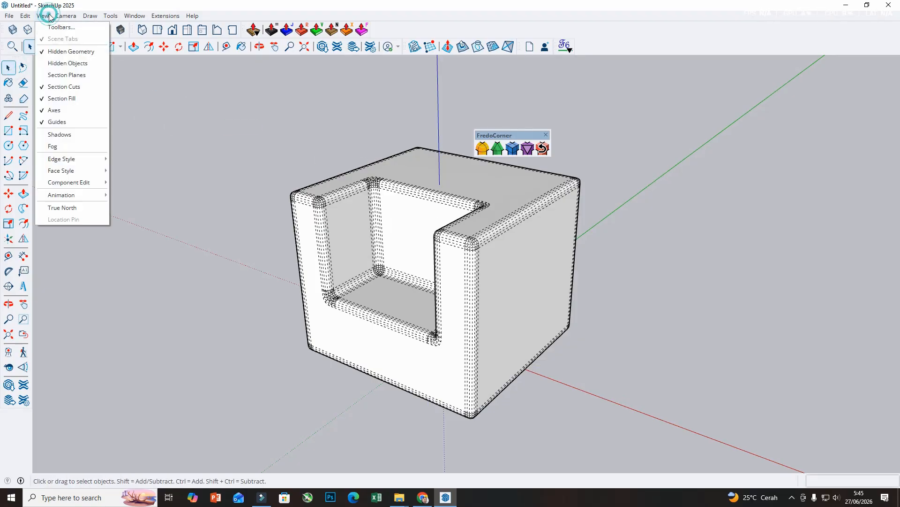
{"action": "left_click", "coordinate": [61, 51]}
{"action": "scroll", "coordinate": [348, 260], "scroll_direction": "down", "scroll_amount": 1}
{"action": "middle_click_drag", "start_coordinate": [348, 261], "coordinate": [701, 279]}
{"action": "scroll", "coordinate": [669, 275], "scroll_direction": "down", "scroll_amount": 1}
{"action": "scroll", "coordinate": [529, 308], "scroll_direction": "up", "scroll_amount": 1}
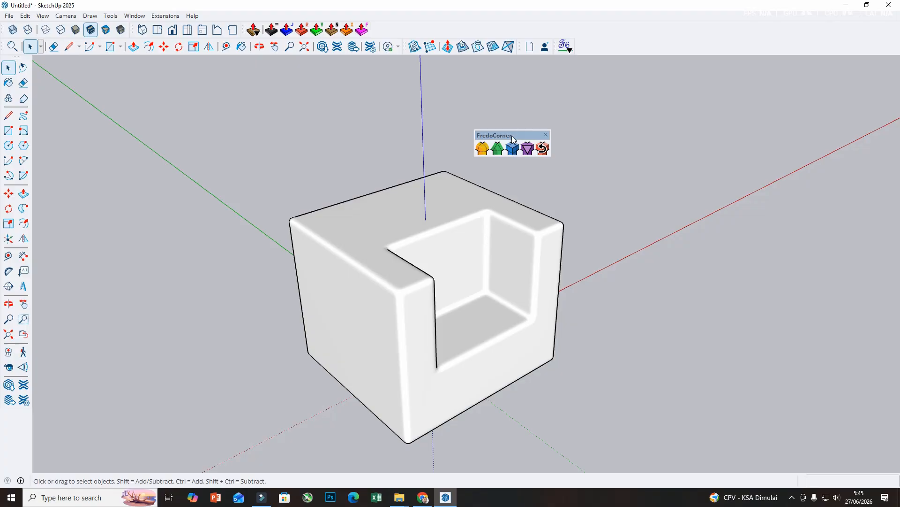
Dock the floating FredoCorner toolbar among the other tool sets above the model.
{"action": "left_click_drag", "start_coordinate": [511, 135], "coordinate": [431, 29]}
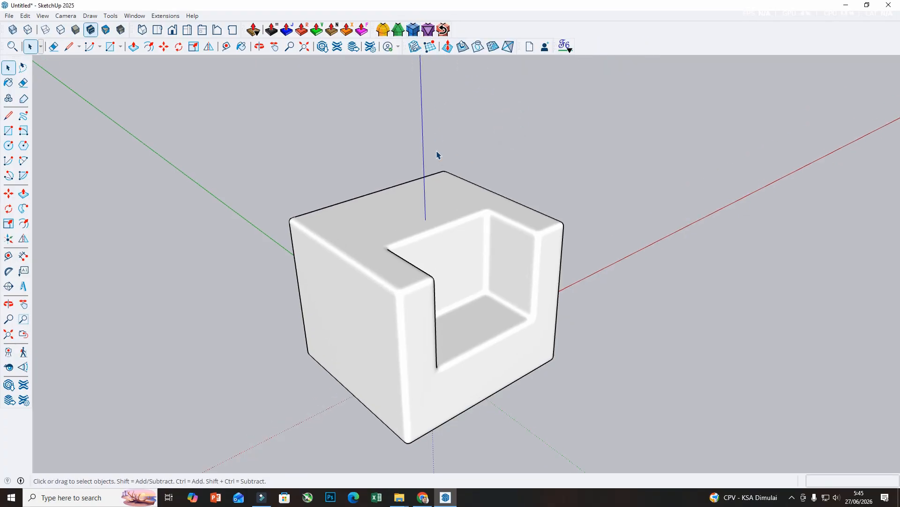
{"action": "scroll", "coordinate": [462, 252], "scroll_direction": "down", "scroll_amount": 1}
{"action": "scroll", "coordinate": [491, 319], "scroll_direction": "up", "scroll_amount": 2}
{"action": "scroll", "coordinate": [493, 300], "scroll_direction": "down", "scroll_amount": 1}
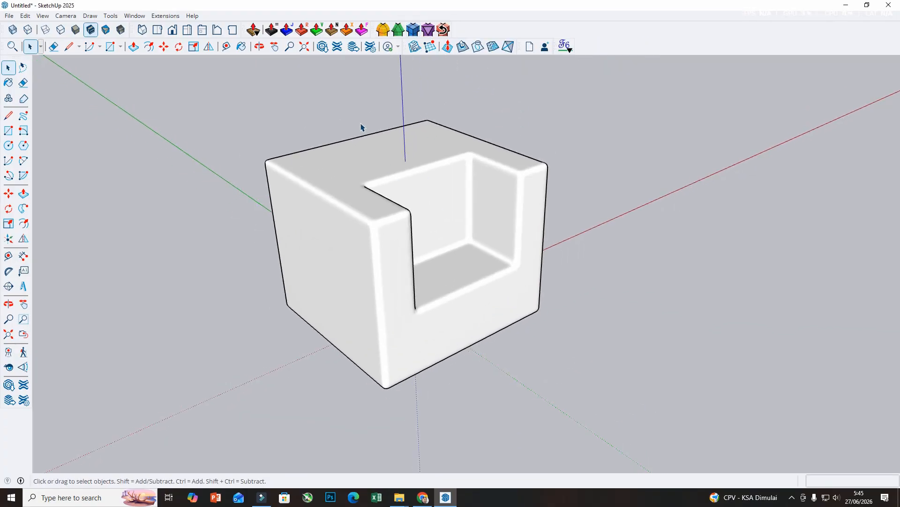
{"action": "scroll", "coordinate": [361, 125], "scroll_direction": "up", "scroll_amount": 1}
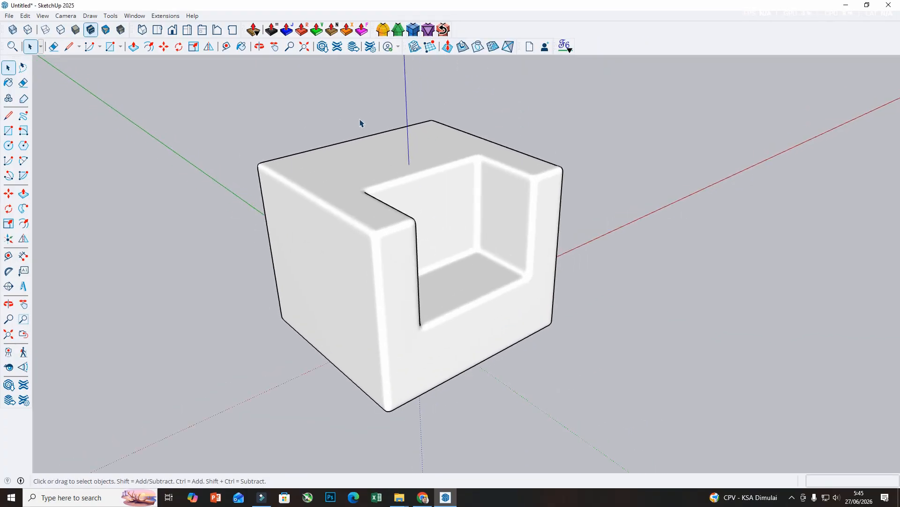